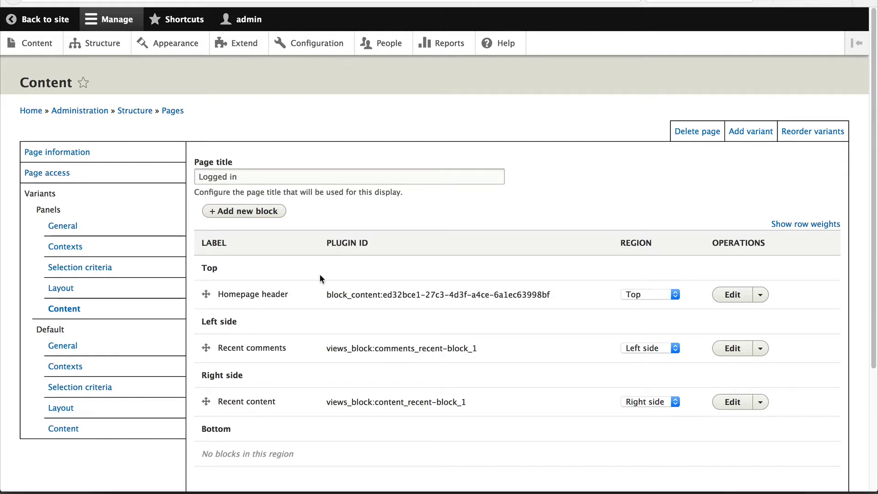
- Filter the Extend module list by 'ipe' and install Panels IPE
scroll(320, 277, "down", 2)
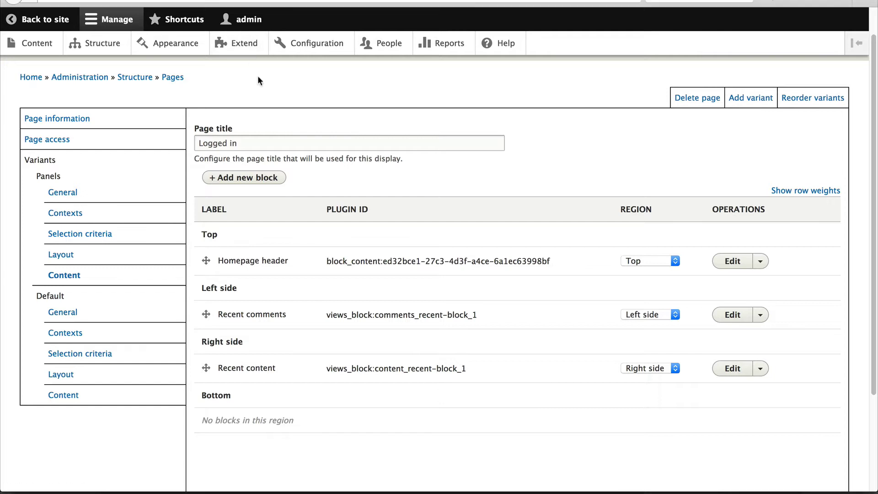
left_click(250, 50)
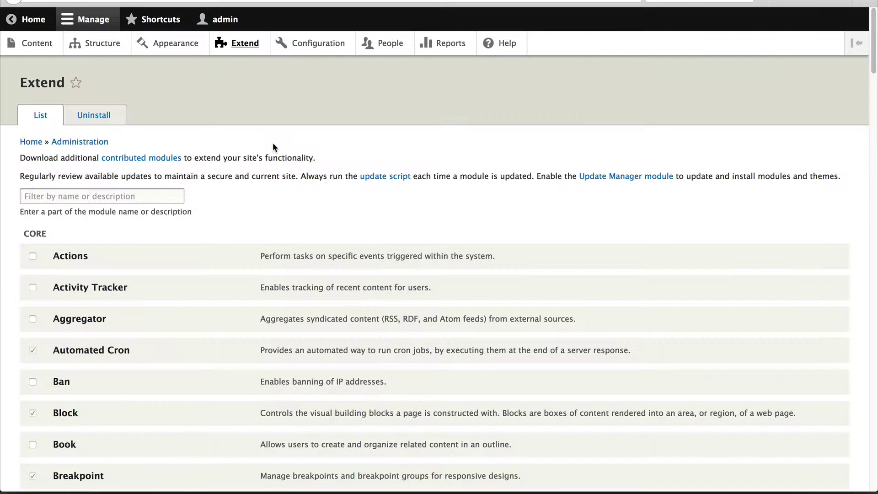
left_click(123, 200)
type("i")
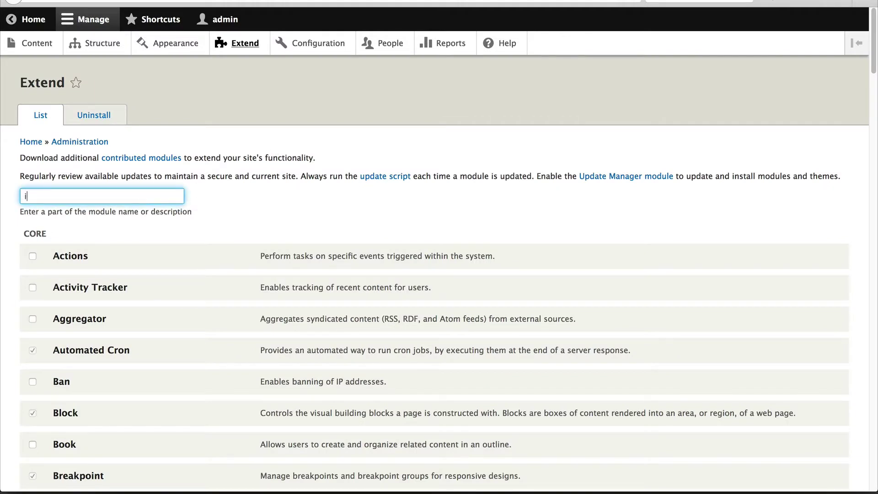
type("pe")
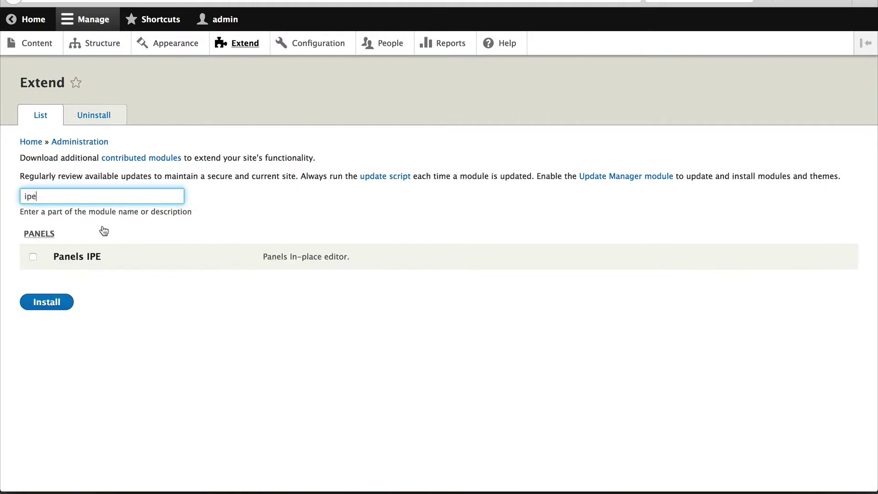
left_click(66, 261)
left_click(50, 301)
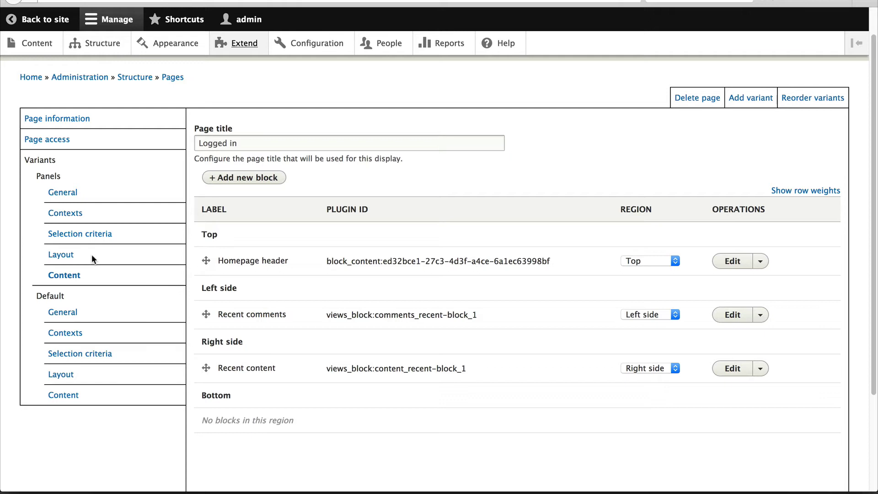
- Set the homepage variant's Builder to In-place editor and save the variant
left_click(62, 193)
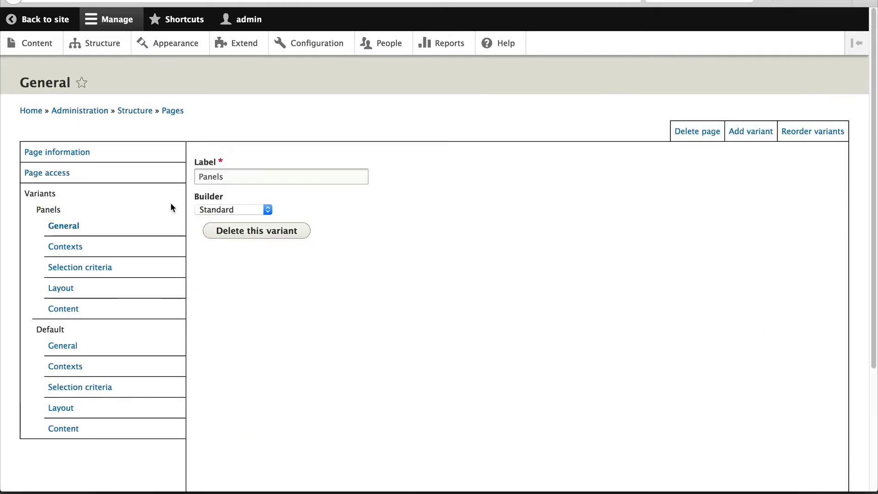
left_click(258, 209)
left_click(247, 232)
left_click(256, 209)
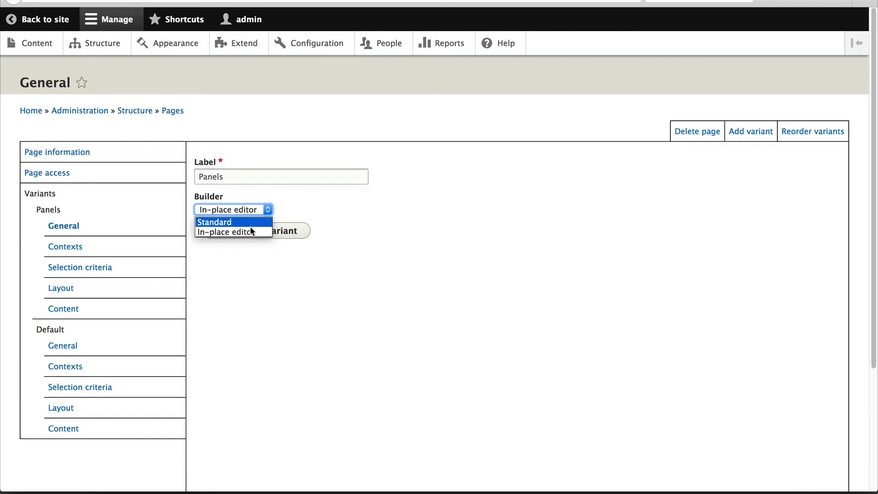
left_click(250, 231)
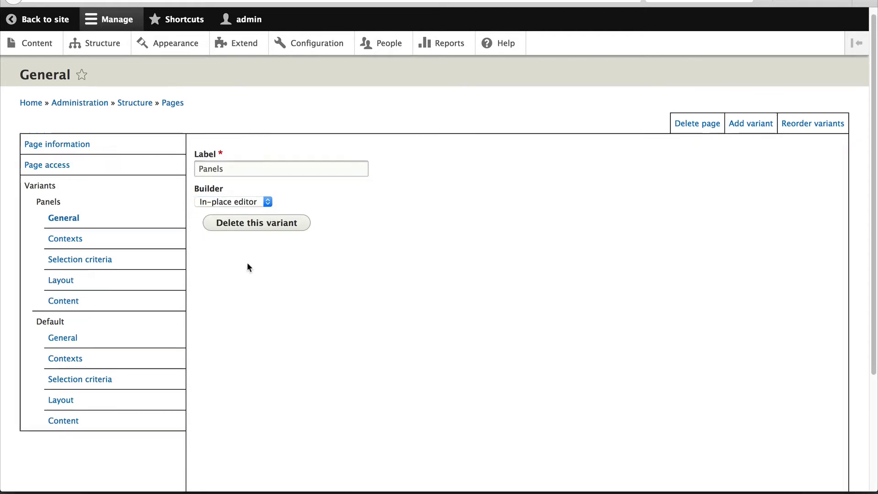
scroll(248, 267, "down", 3)
left_click(306, 440)
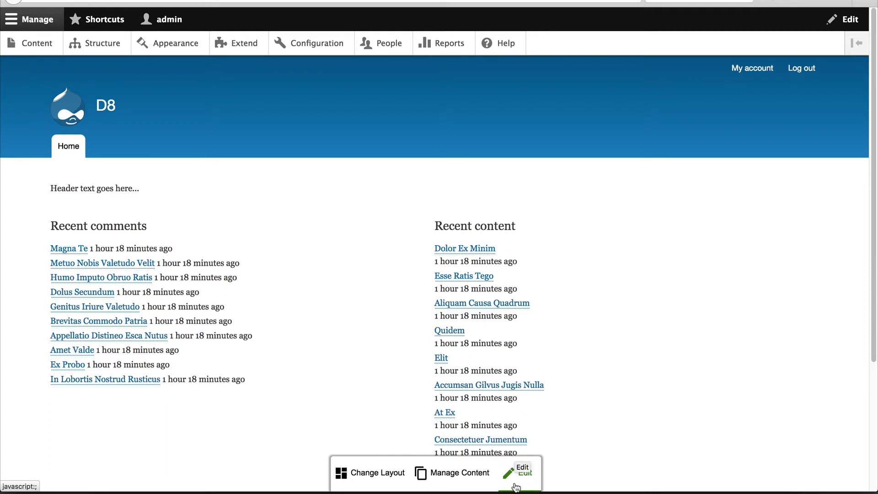
- Move Recent content to Region Left and Recent comments to Region Right, then save
left_click(516, 484)
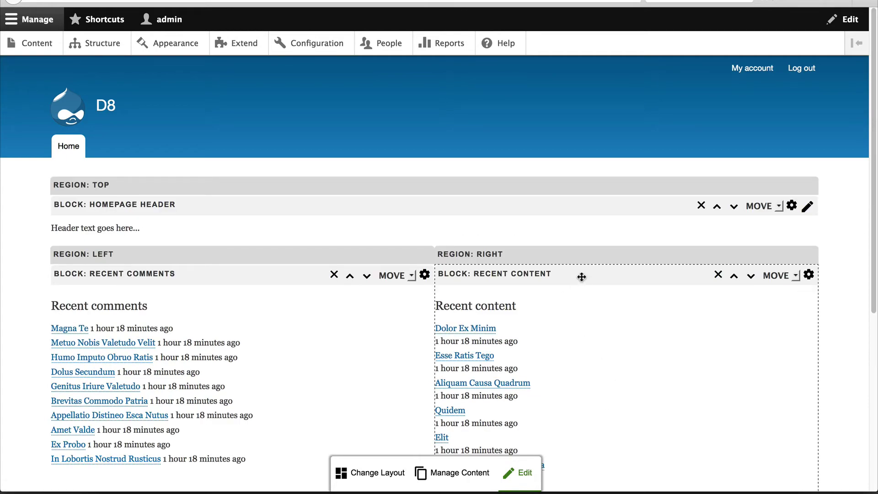
mouse_move(581, 276)
left_mouse_down()
mouse_move(204, 332)
mouse_move(198, 356)
left_mouse_up()
mouse_move(489, 272)
left_mouse_down()
mouse_move(125, 319)
mouse_move(99, 334)
left_mouse_up()
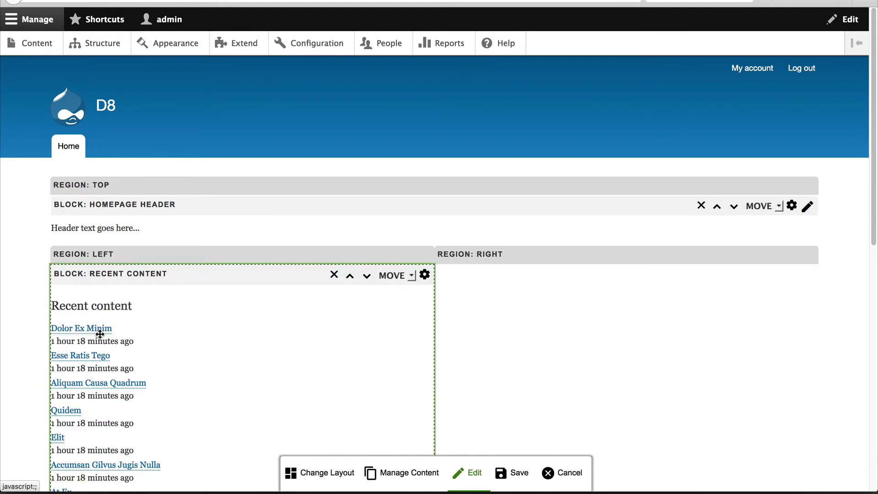
scroll(223, 313, "down", 1)
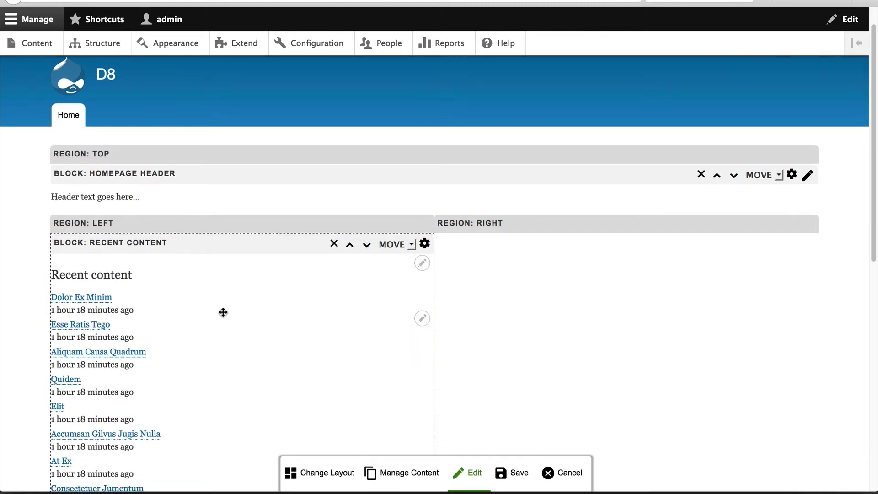
scroll(223, 312, "down", 3)
scroll(224, 313, "down", 10)
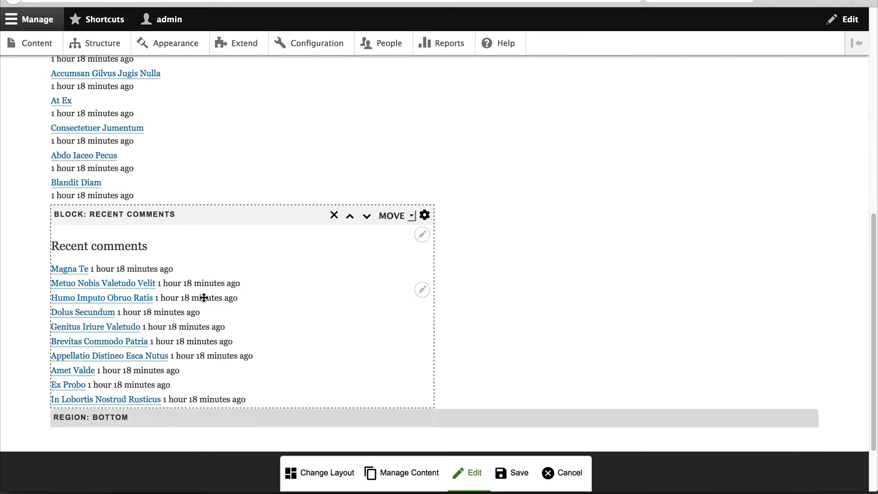
mouse_move(160, 218)
left_mouse_down()
mouse_move(342, 205)
mouse_move(547, 112)
mouse_move(553, 92)
left_mouse_up()
scroll(553, 152, "up", 5)
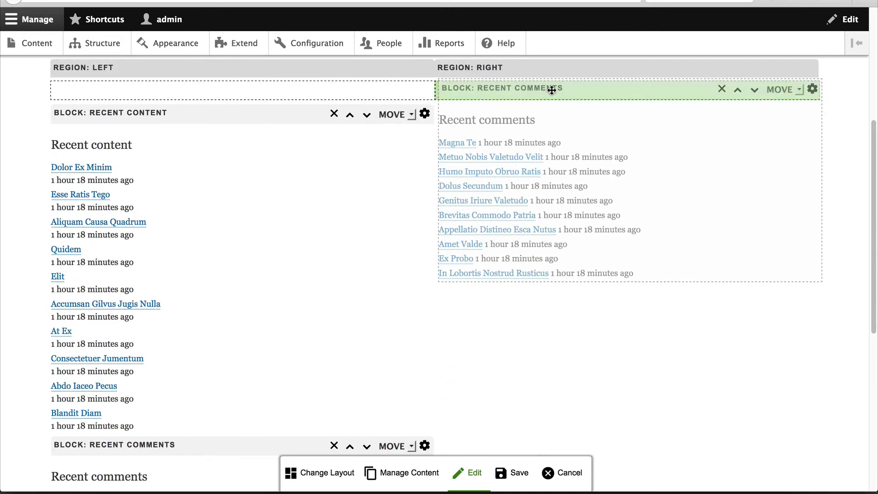
scroll(551, 228, "up", 4)
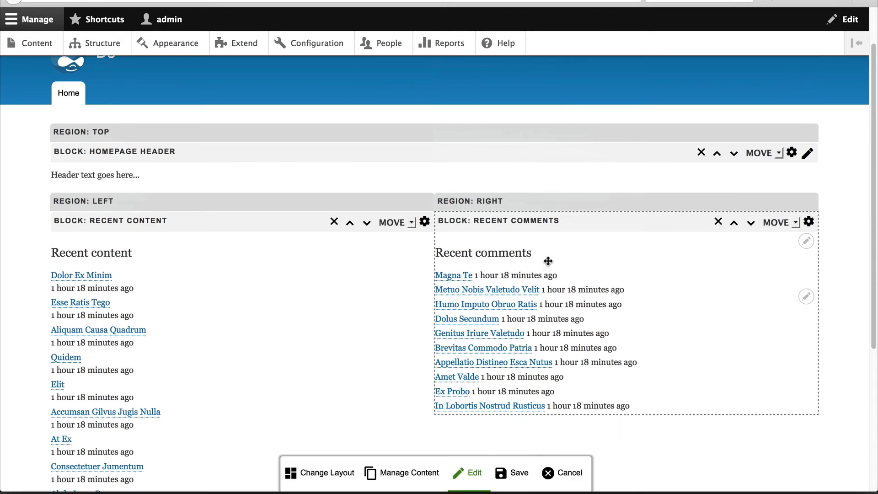
left_click(515, 475)
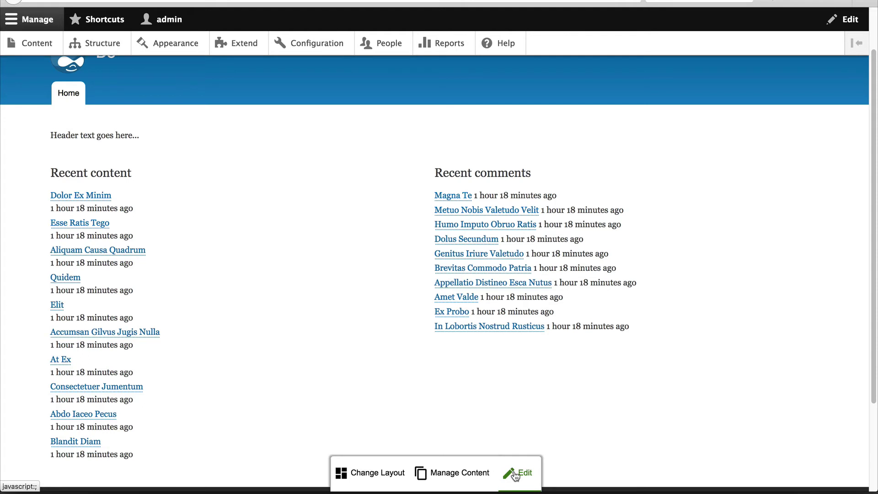
- Fill a new Basic Block with description 'Homepage footer' and body 'Footer text goes here.'
left_click(456, 477)
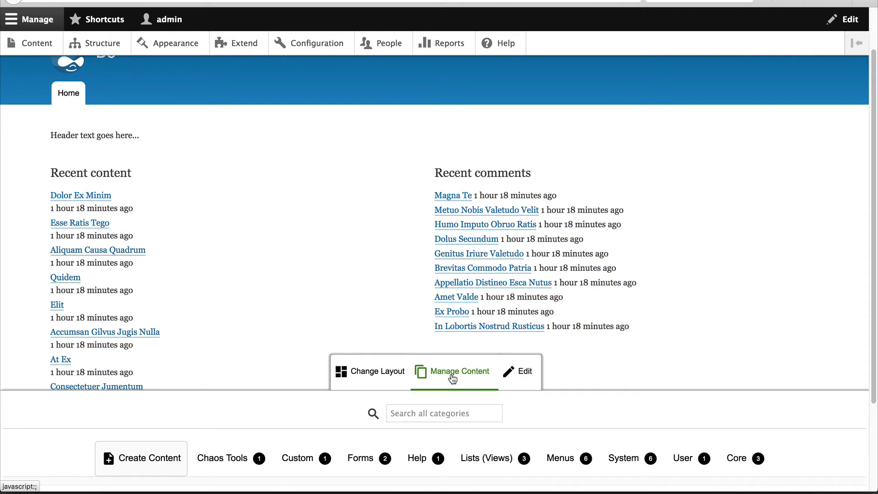
left_click(151, 468)
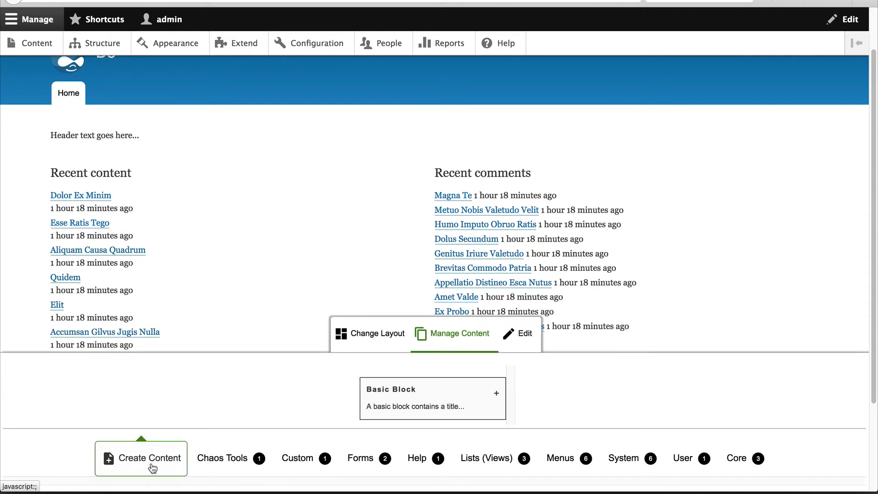
left_click(374, 401)
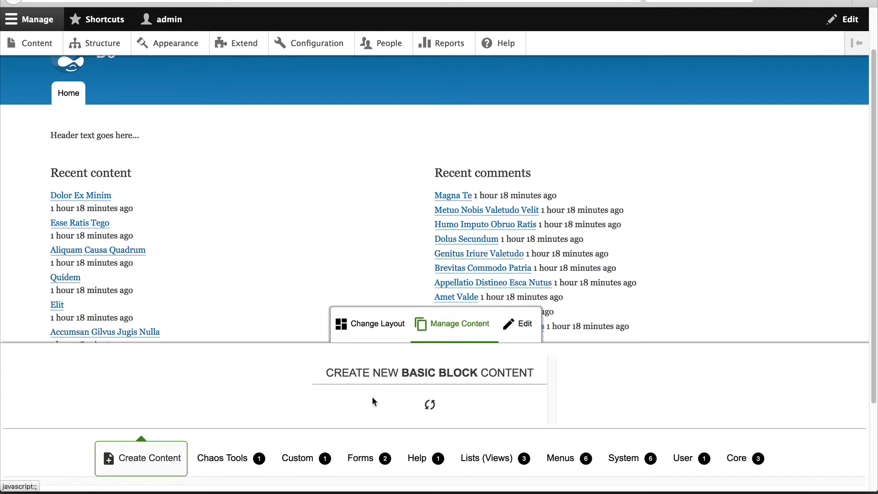
type("H")
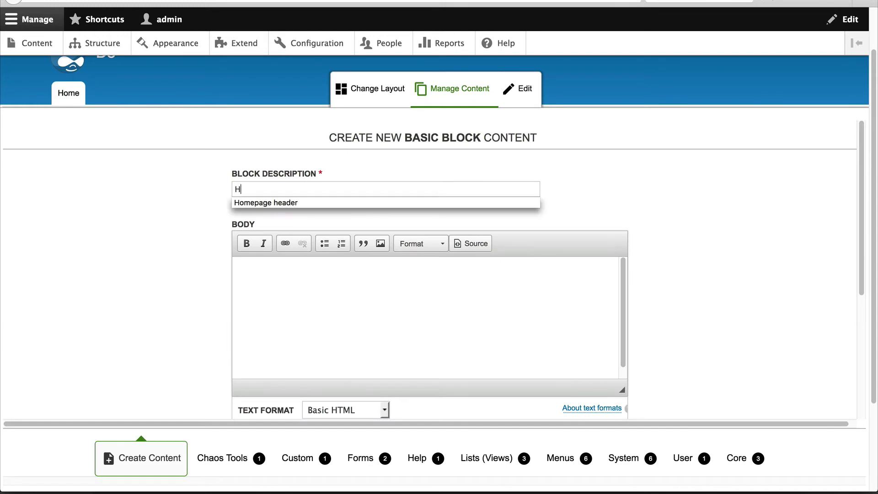
type("ea")
key("BackSpace")
key("BackSpace")
type("omepage foote")
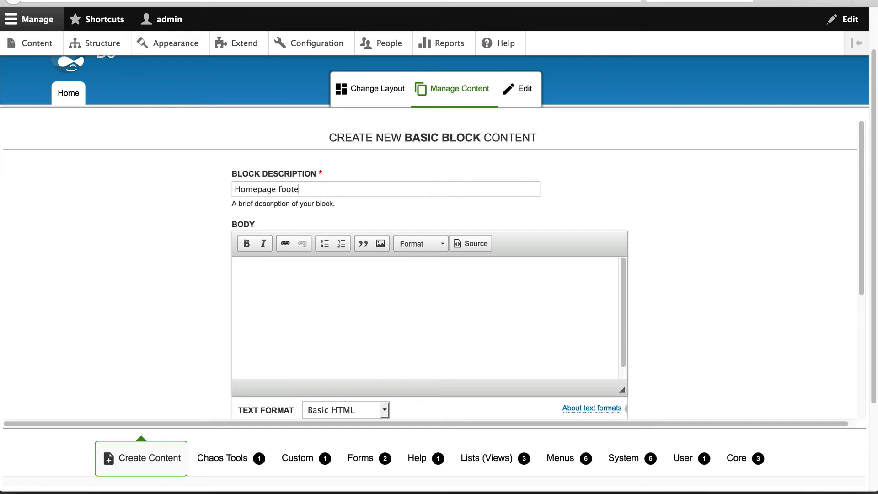
type("r")
left_click(352, 352)
type("Foot")
type("er text g")
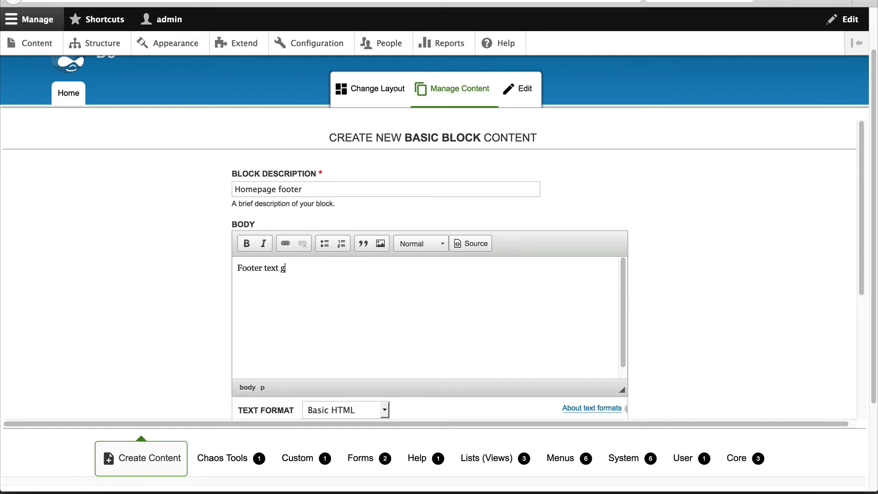
type("oes here...")
scroll(393, 354, "down", 1)
scroll(663, 362, "down", 4)
scroll(662, 362, "down", 1)
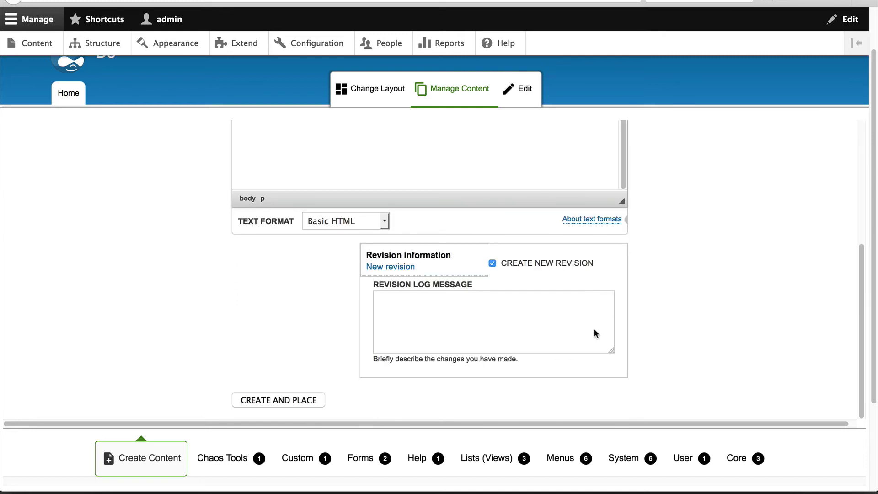
- Place the Homepage footer block in the Bottom region with its title hidden, and save
left_click(293, 400)
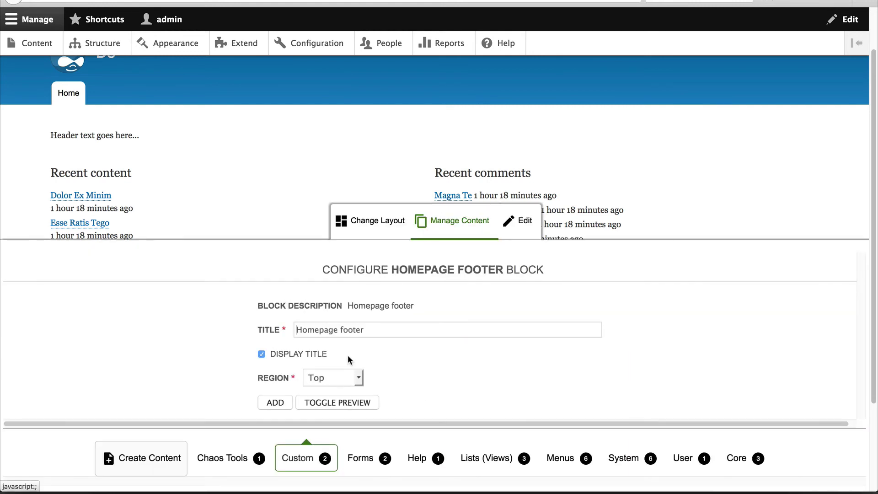
left_click(289, 354)
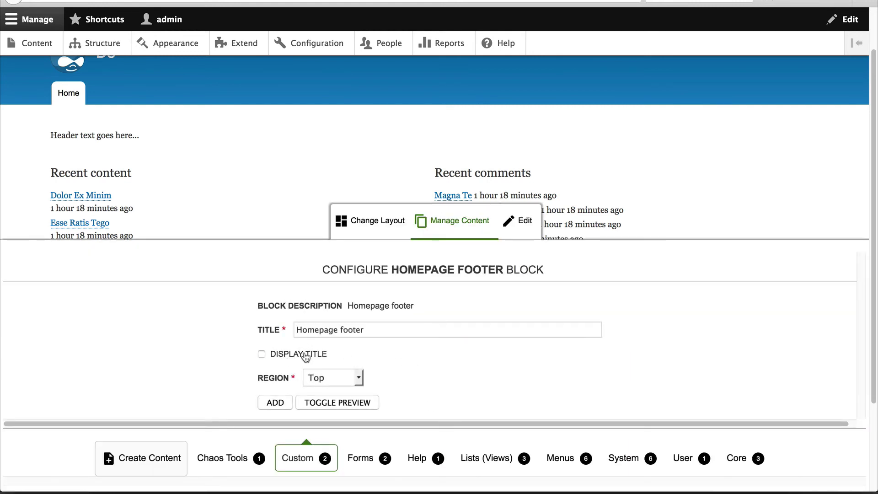
left_click(335, 377)
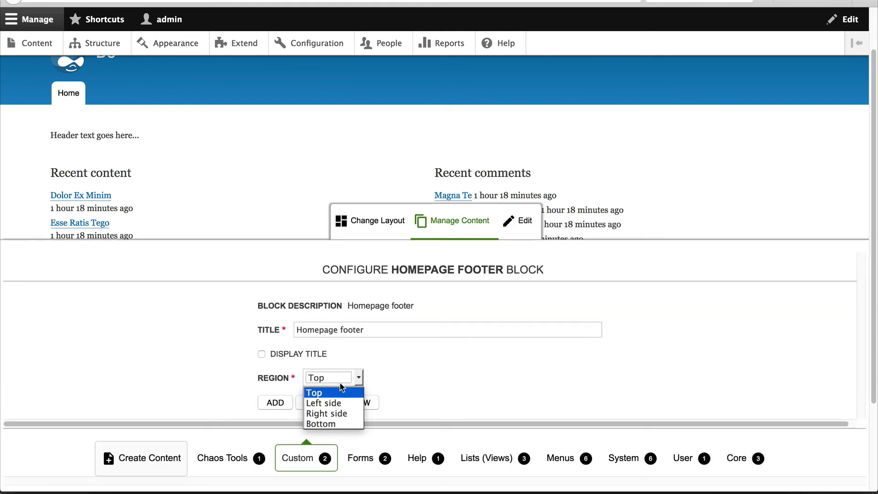
left_click(337, 423)
left_click(277, 402)
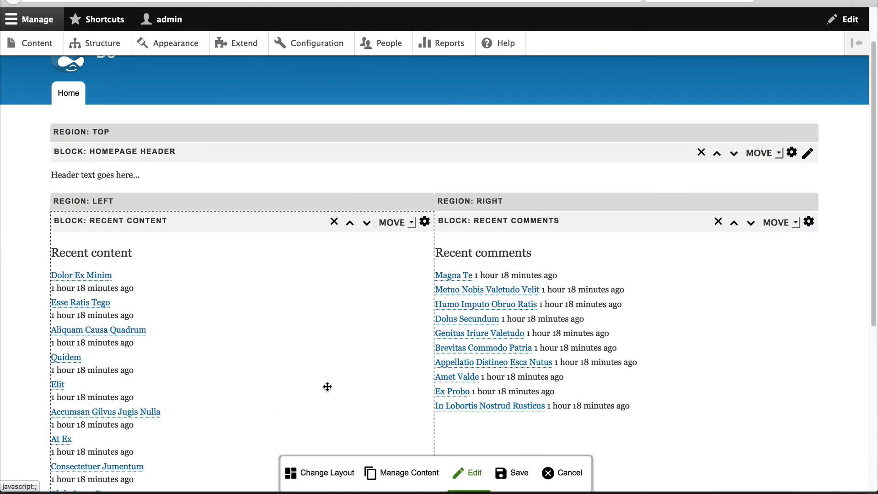
scroll(327, 387, "down", 6)
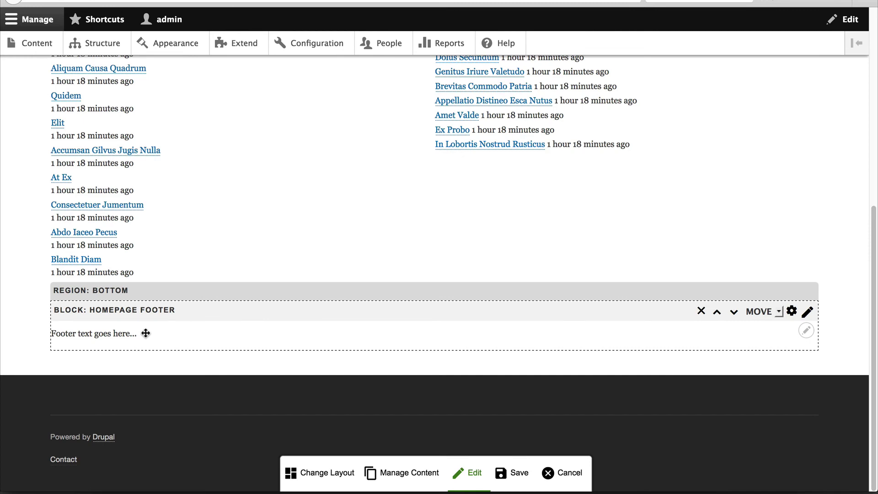
left_click(501, 478)
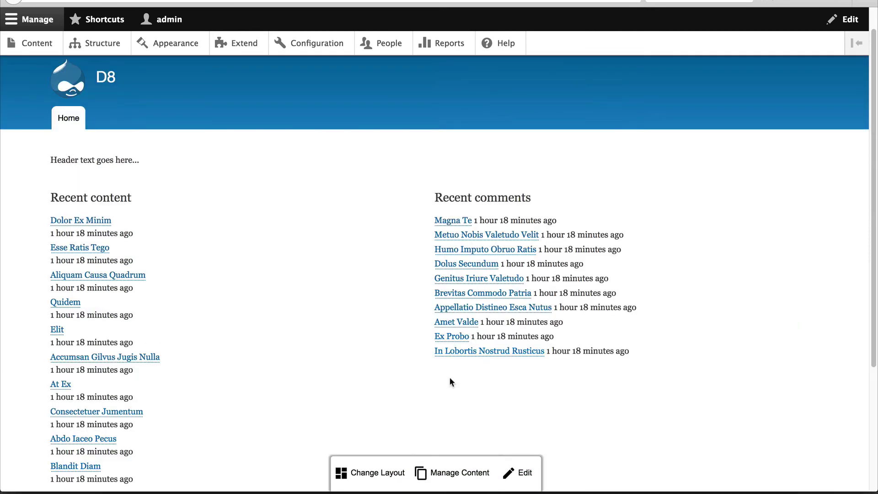
- Switch the homepage to the Columns: 1 single-column layout and review the stacked blocks
left_click(378, 473)
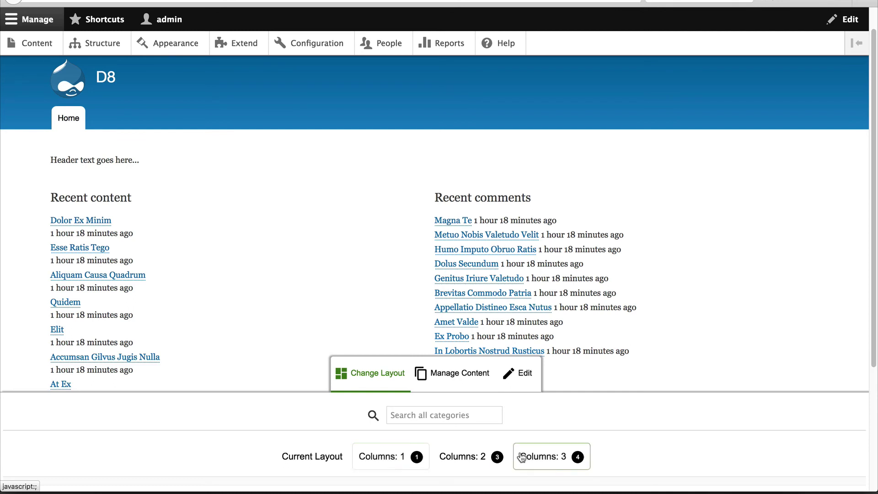
left_click(399, 458)
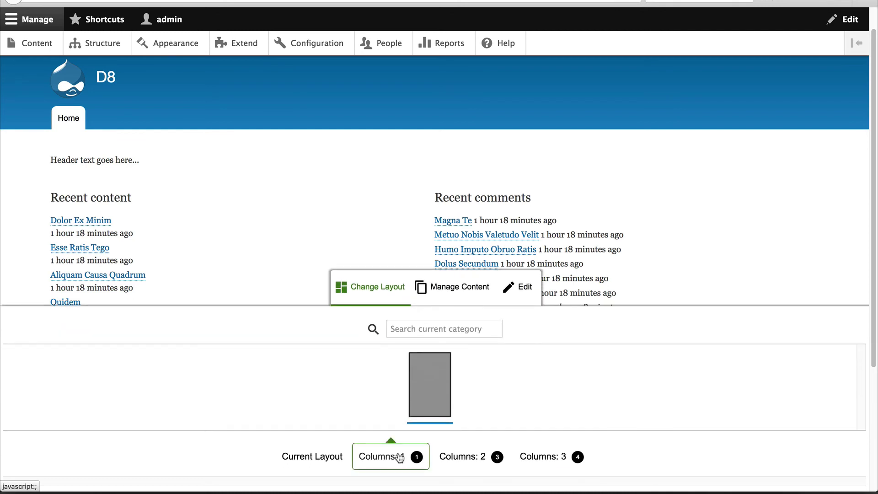
left_click(420, 387)
scroll(421, 388, "down", 3)
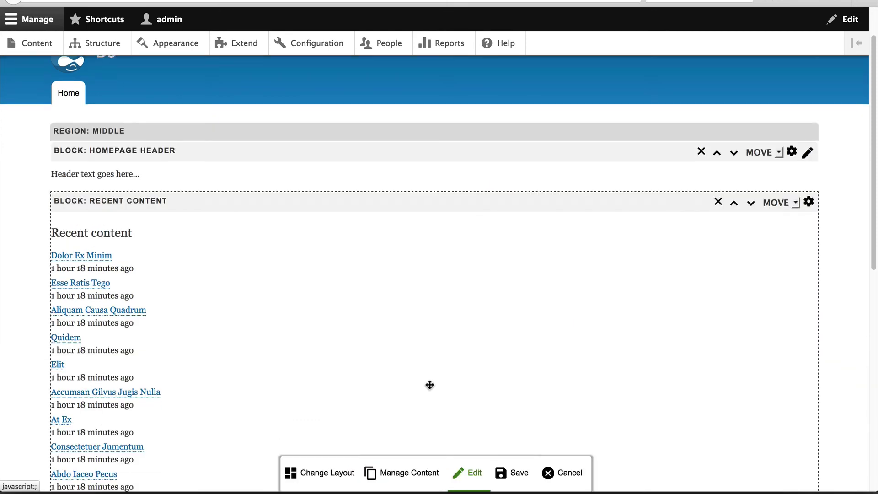
scroll(430, 358, "down", 6)
scroll(430, 358, "down", 2)
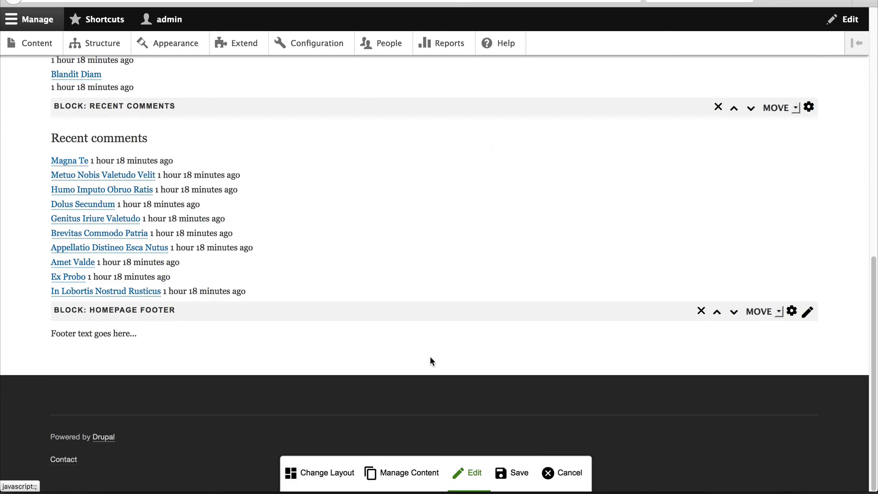
- Save the one-column homepage layout and view the live page from the top
left_click(529, 463)
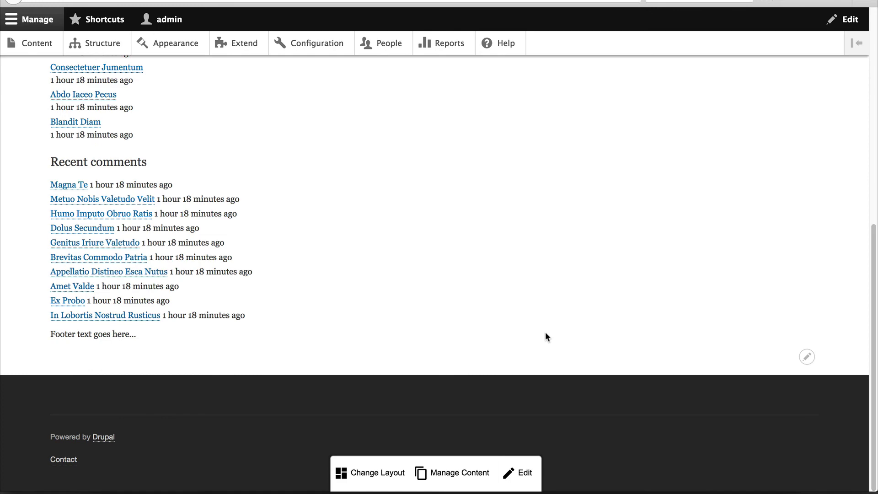
scroll(545, 337, "up", 2)
scroll(545, 337, "up", 5)
scroll(544, 337, "up", 1)
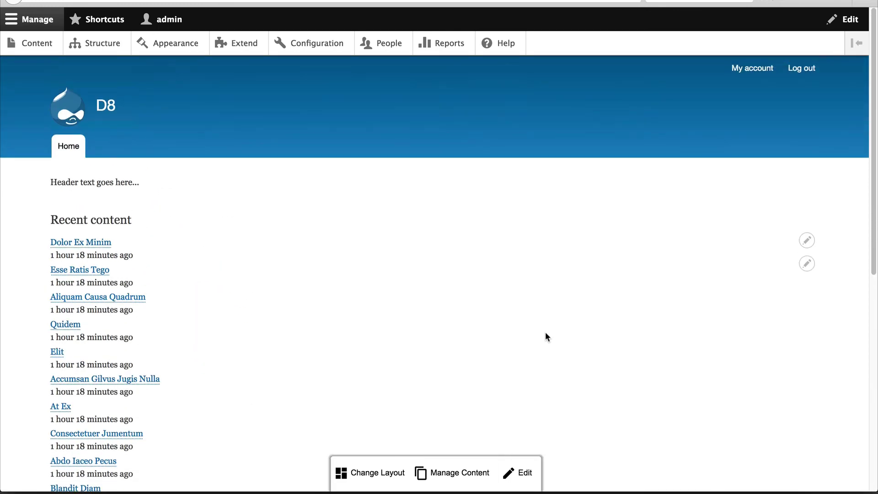